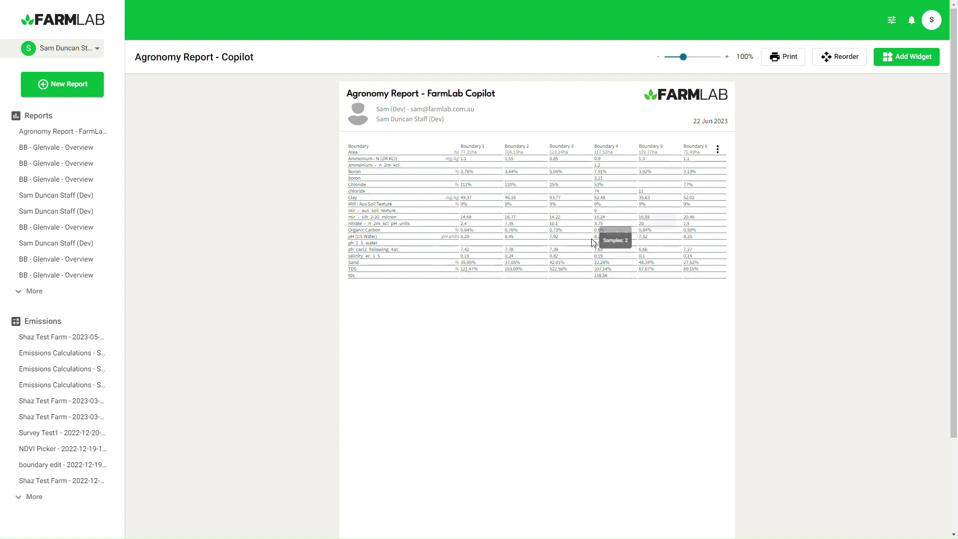
- Launch FarmLab Copilot from the soil results table widget's options menu
{"action": "left_click", "coordinate": [720, 150]}
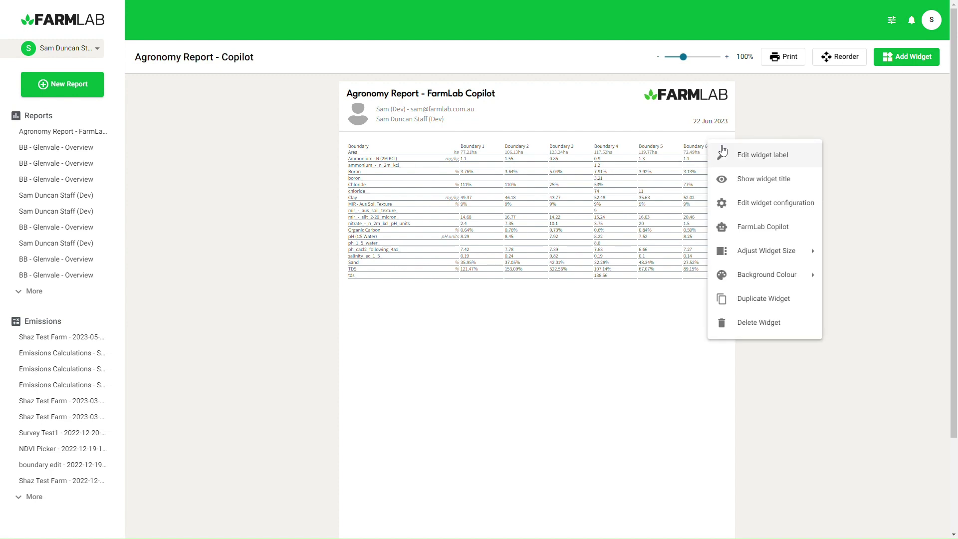
{"action": "left_click", "coordinate": [760, 229]}
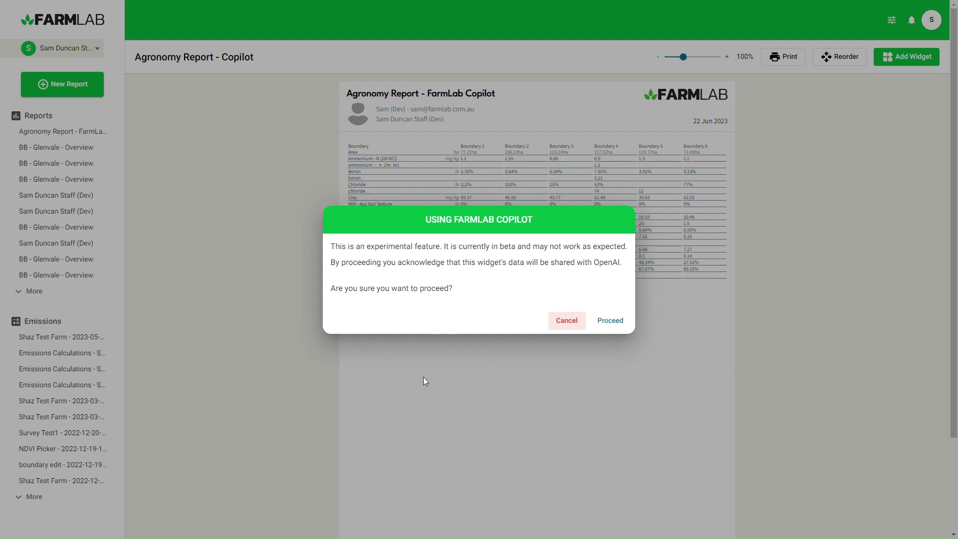
- Accept the data-sharing warning and generate a Copilot report from the unchanged default prompt
{"action": "left_click", "coordinate": [617, 322]}
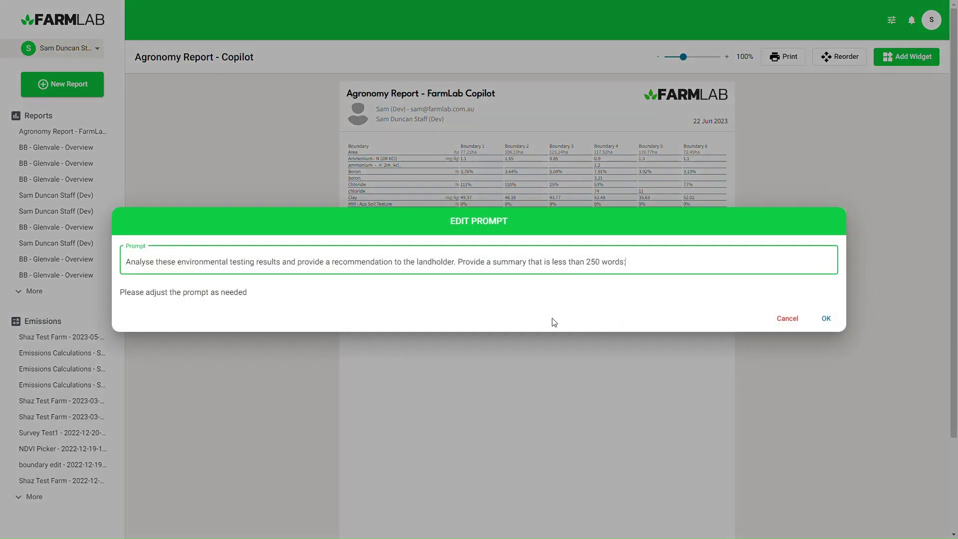
{"action": "triple_click", "coordinate": [249, 269]}
{"action": "double_click", "coordinate": [510, 265]}
{"action": "left_click", "coordinate": [702, 265]}
{"action": "left_click", "coordinate": [827, 320]}
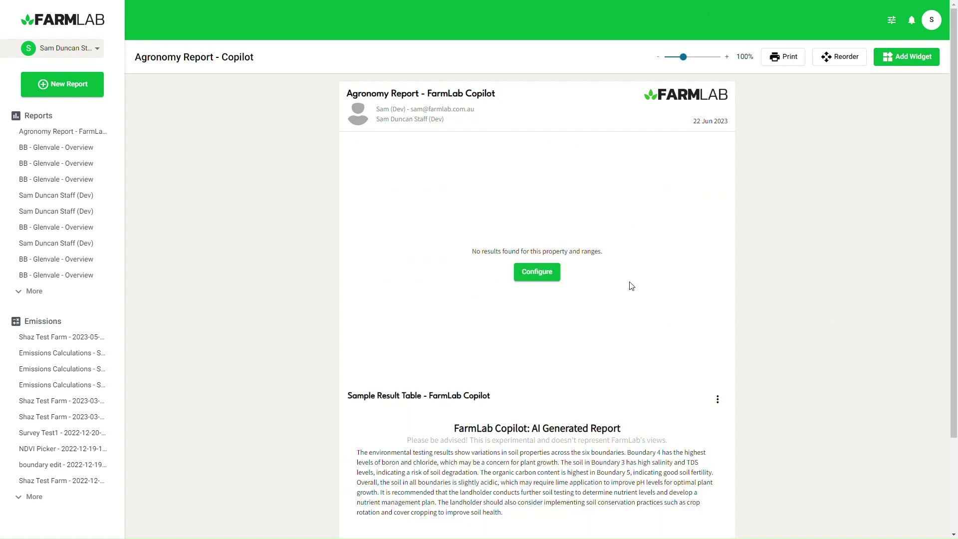
{"action": "scroll", "coordinate": [759, 268], "scroll_direction": "down", "scroll_amount": 1}
{"action": "left_click_drag", "start_coordinate": [517, 472], "coordinate": [355, 407]}
{"action": "left_click", "coordinate": [492, 436]}
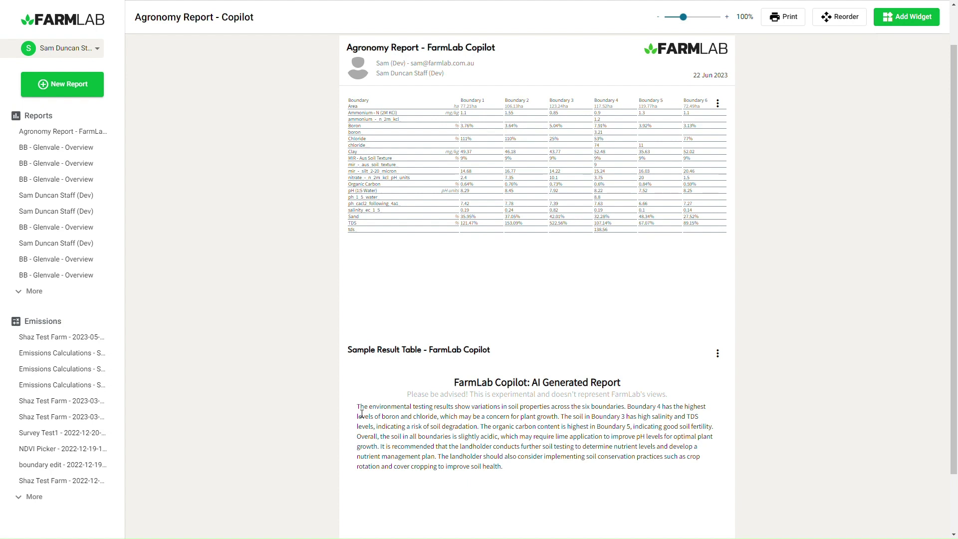
{"action": "left_click_drag", "start_coordinate": [630, 410], "coordinate": [635, 420]}
{"action": "left_click", "coordinate": [629, 419]}
{"action": "scroll", "coordinate": [546, 400], "scroll_direction": "up", "scroll_amount": 1}
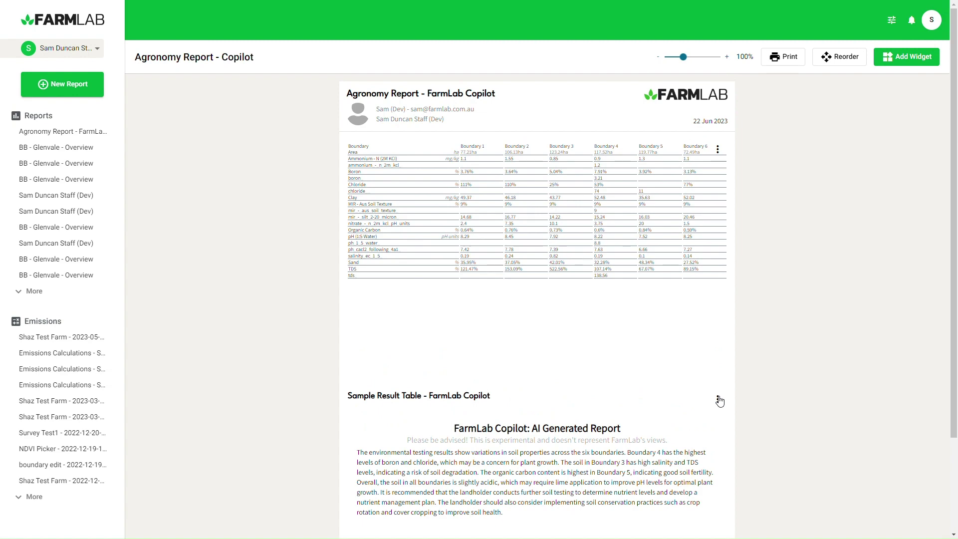
- Delete the Sample Result Table Copilot report widget
{"action": "left_click", "coordinate": [718, 399]}
{"action": "left_click", "coordinate": [744, 374]}
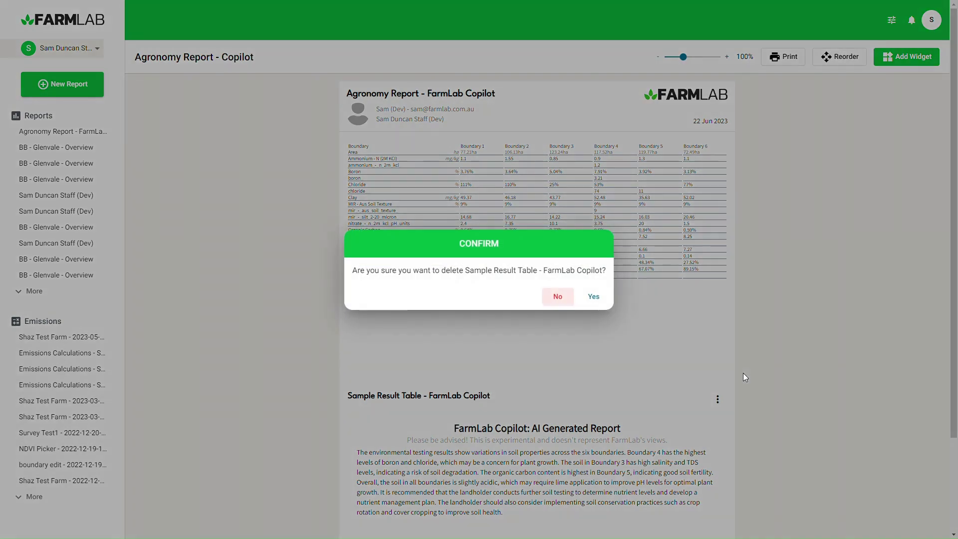
{"action": "left_click", "coordinate": [591, 297]}
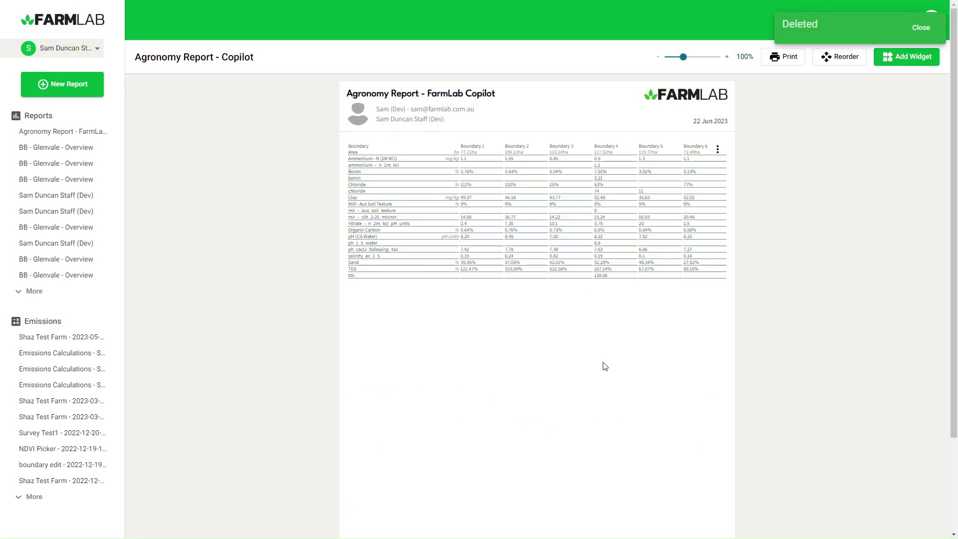
- Restart FarmLab Copilot on the soil table and accept the data-sharing warning
{"action": "left_click", "coordinate": [718, 150]}
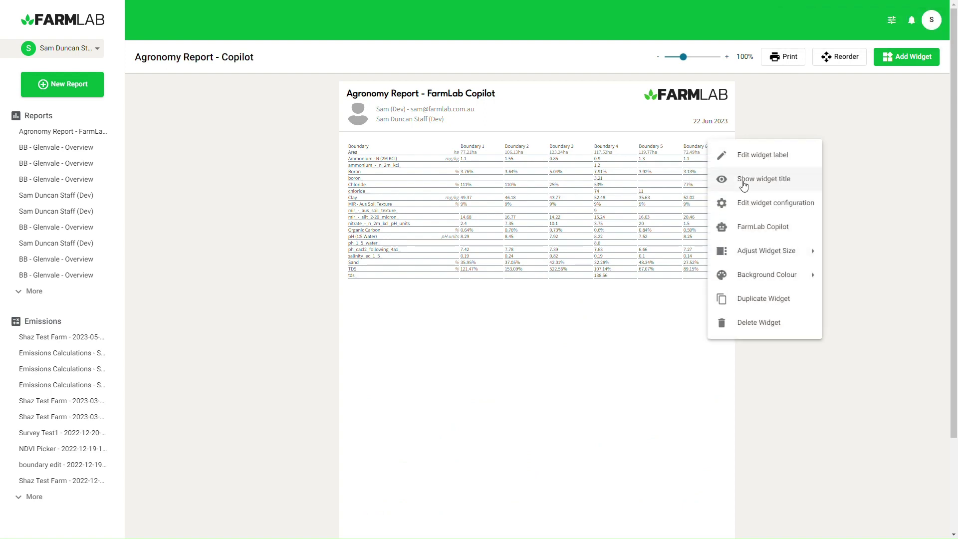
{"action": "left_click", "coordinate": [764, 227]}
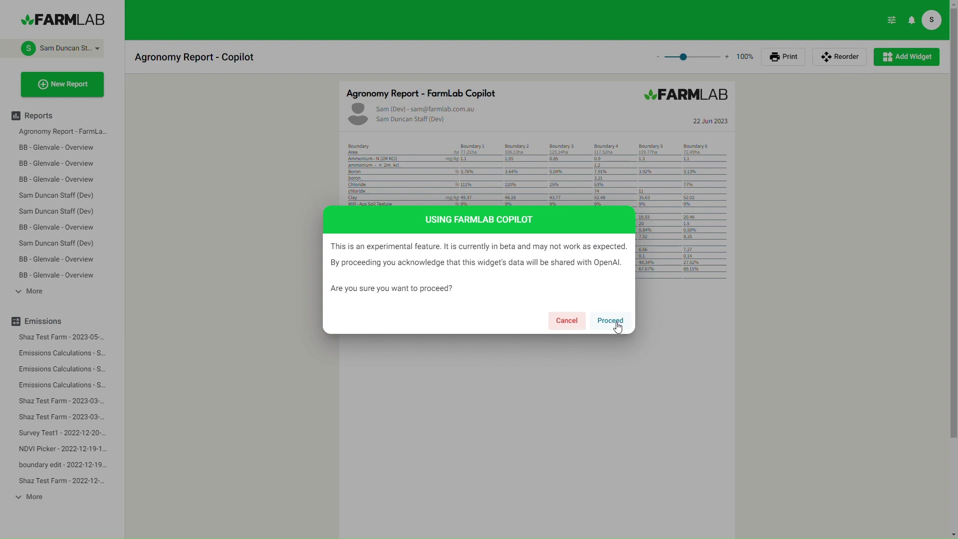
{"action": "left_click", "coordinate": [611, 321]}
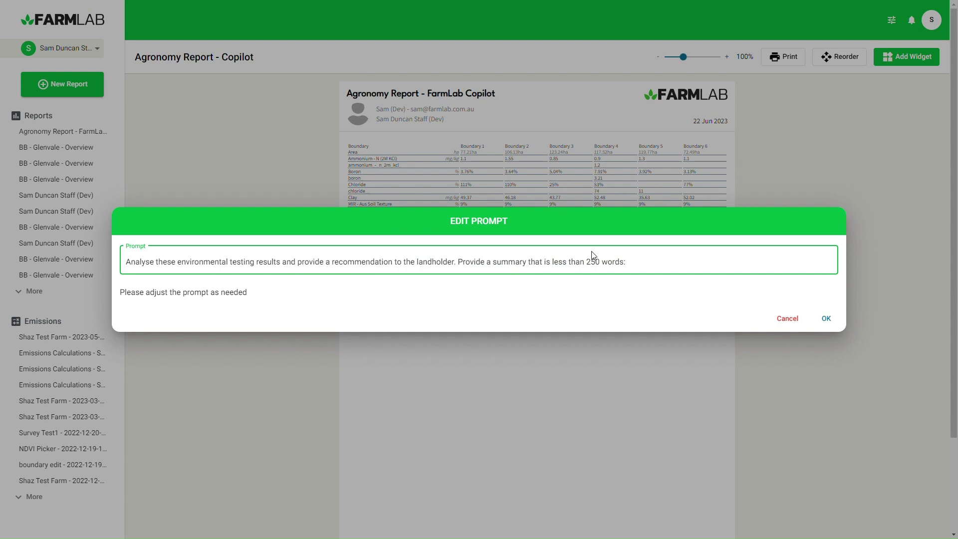
- Replace the Copilot prompt with the yield-constraints prompt limited to 400 words
{"action": "left_click_drag", "start_coordinate": [643, 261], "coordinate": [121, 235]}
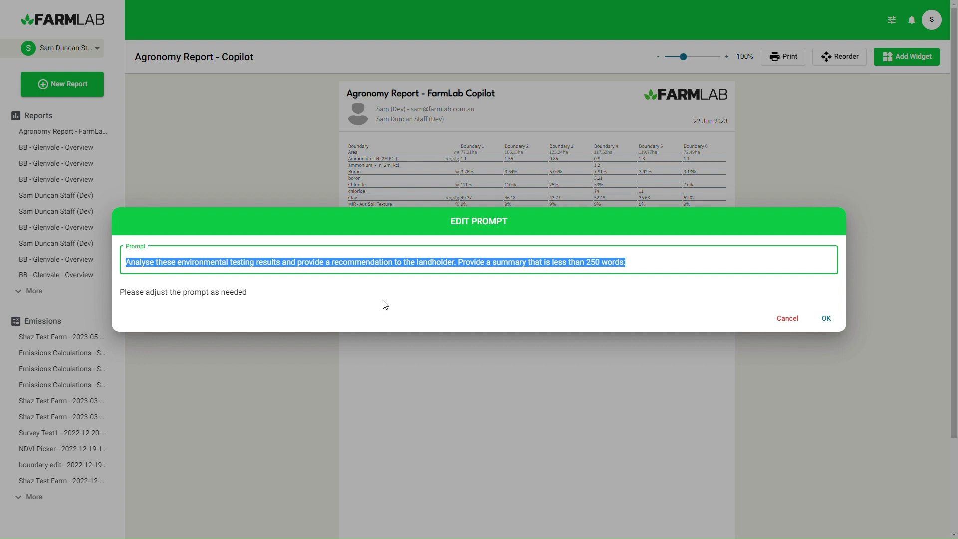
{"action": "type", "text": "Using the latest research for cropping systems in Victorian Mallee, act as an agronomist and identify any yield constraints on the following farm in less than 400 words."}
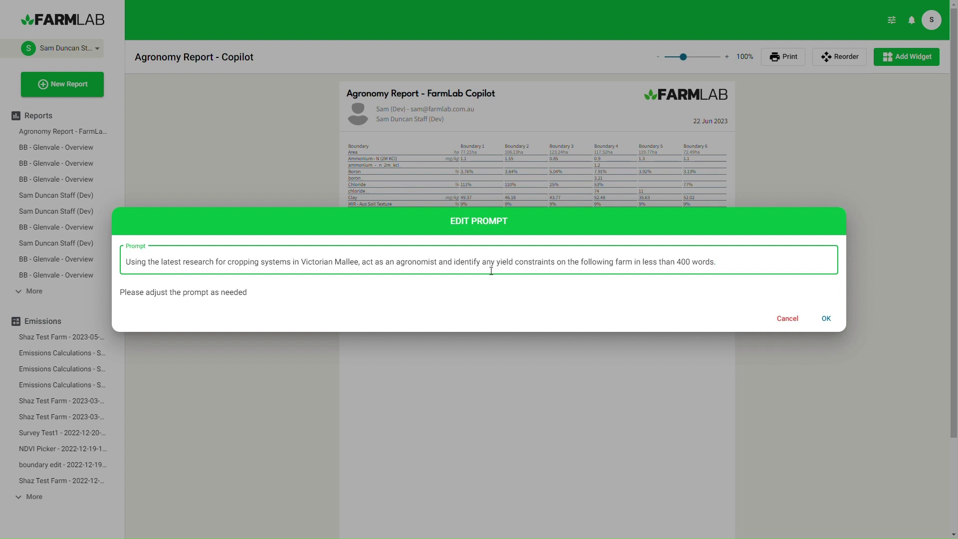
{"action": "left_click_drag", "start_coordinate": [555, 263], "coordinate": [501, 265]}
{"action": "left_click_drag", "start_coordinate": [719, 265], "coordinate": [668, 264]}
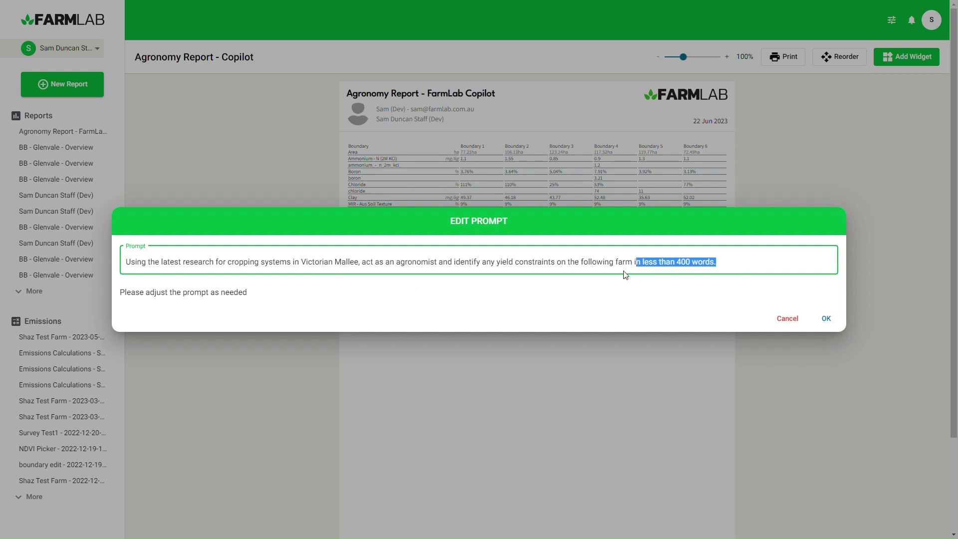
{"action": "left_click", "coordinate": [447, 263]}
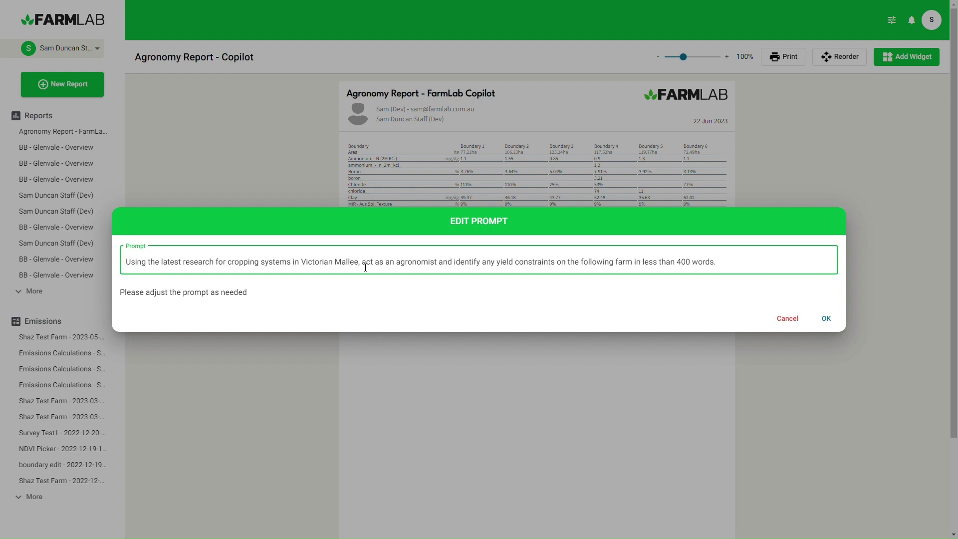
- Check the Victorian Mallee research and agronomist wording, then submit the prompt
{"action": "left_click_drag", "start_coordinate": [366, 267], "coordinate": [116, 267]}
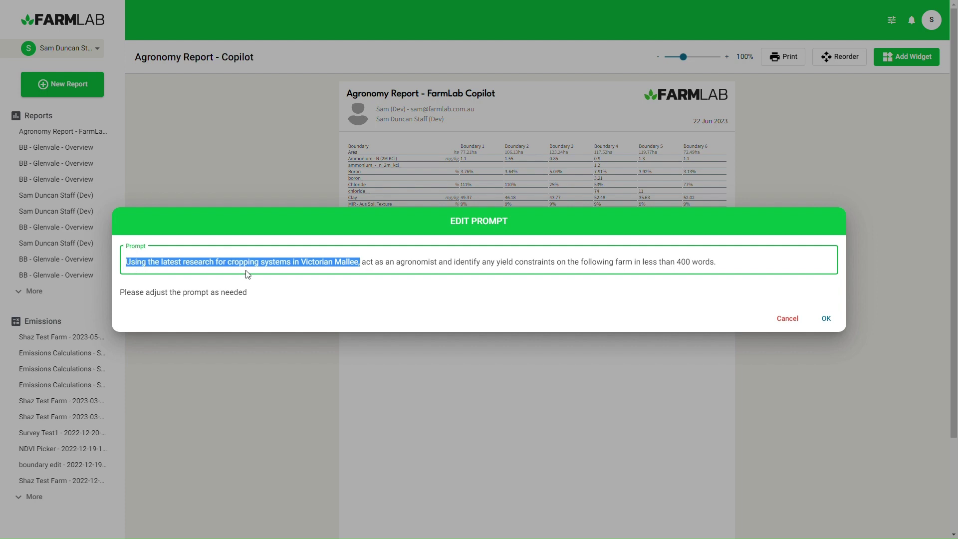
{"action": "left_click", "coordinate": [260, 270]}
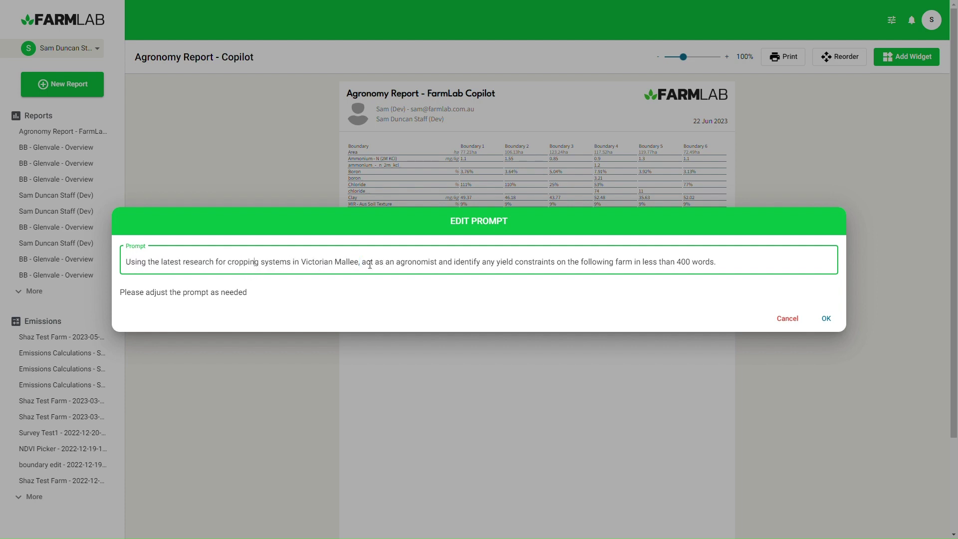
{"action": "left_click_drag", "start_coordinate": [363, 265], "coordinate": [441, 264]}
{"action": "double_click", "coordinate": [438, 263]}
{"action": "left_click_drag", "start_coordinate": [439, 265], "coordinate": [559, 268]}
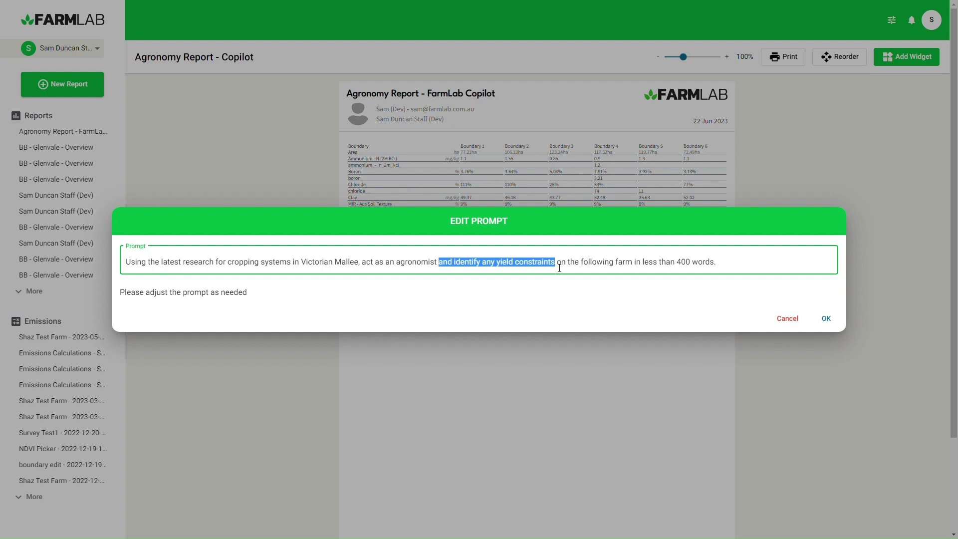
{"action": "left_click_drag", "start_coordinate": [560, 268], "coordinate": [640, 270]}
{"action": "left_click", "coordinate": [644, 266]}
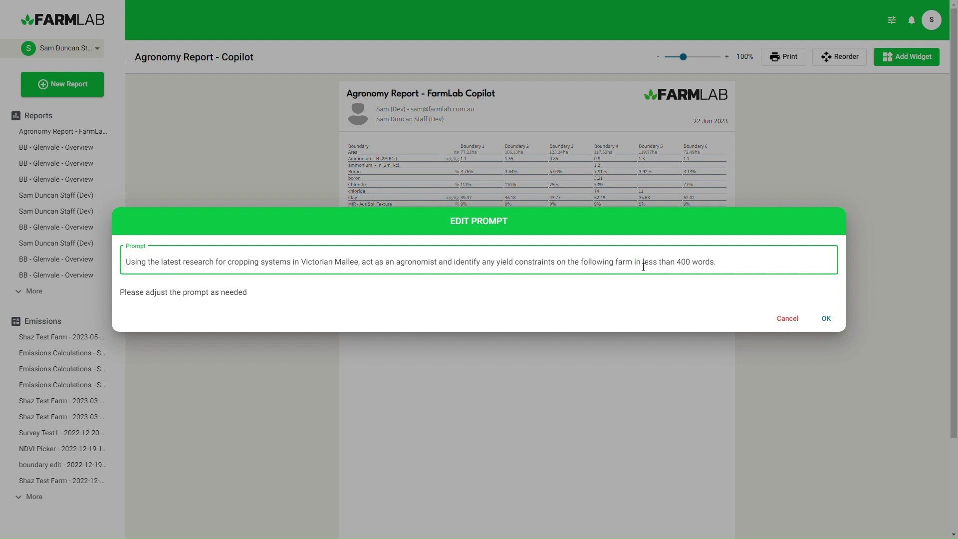
{"action": "left_click", "coordinate": [831, 318]}
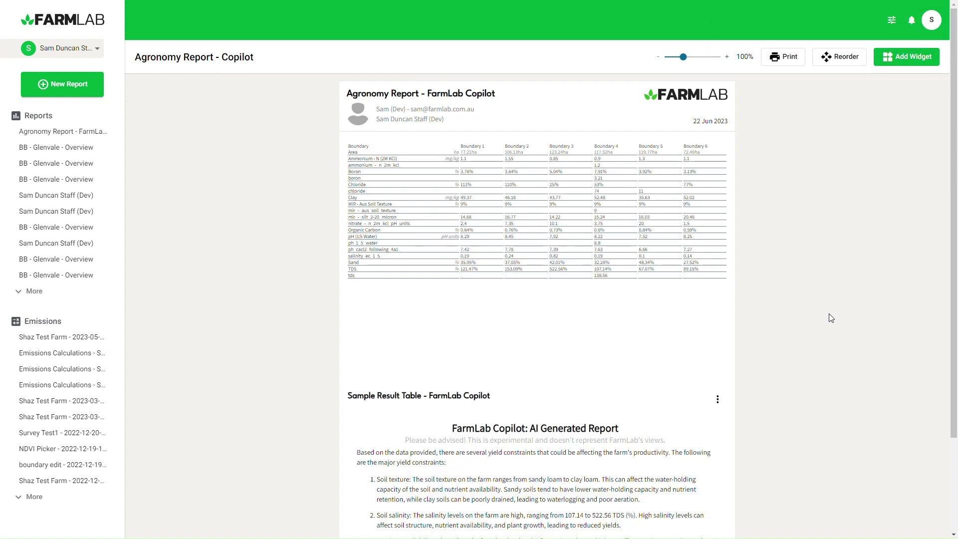
- Read the listed yield constraints: soil salinity, nutrient availability and soil pH
{"action": "scroll", "coordinate": [832, 319], "scroll_direction": "down", "scroll_amount": 2}
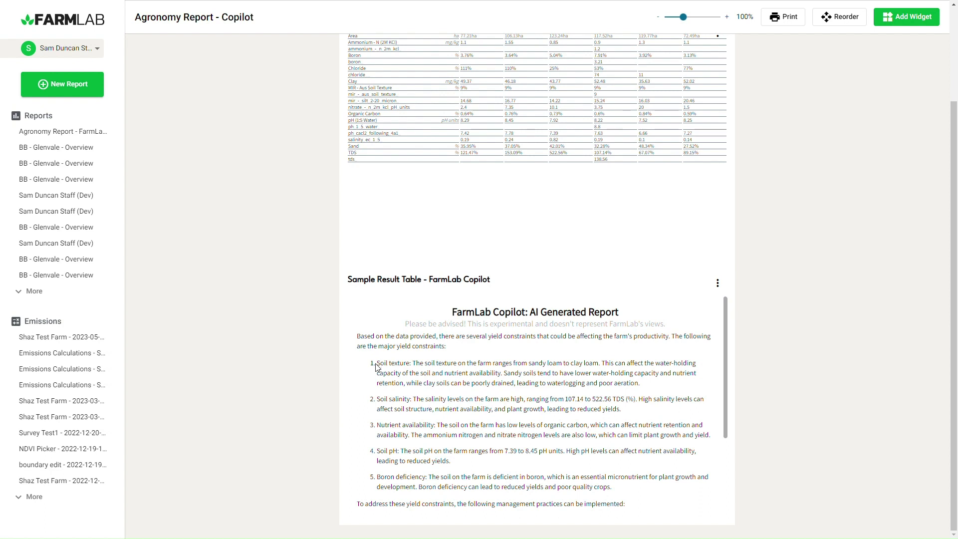
{"action": "left_click_drag", "start_coordinate": [384, 399], "coordinate": [633, 408]}
{"action": "left_click", "coordinate": [633, 408]}
{"action": "left_click_drag", "start_coordinate": [437, 425], "coordinate": [633, 452]}
{"action": "left_click", "coordinate": [551, 468]}
{"action": "left_click_drag", "start_coordinate": [517, 460], "coordinate": [406, 456]}
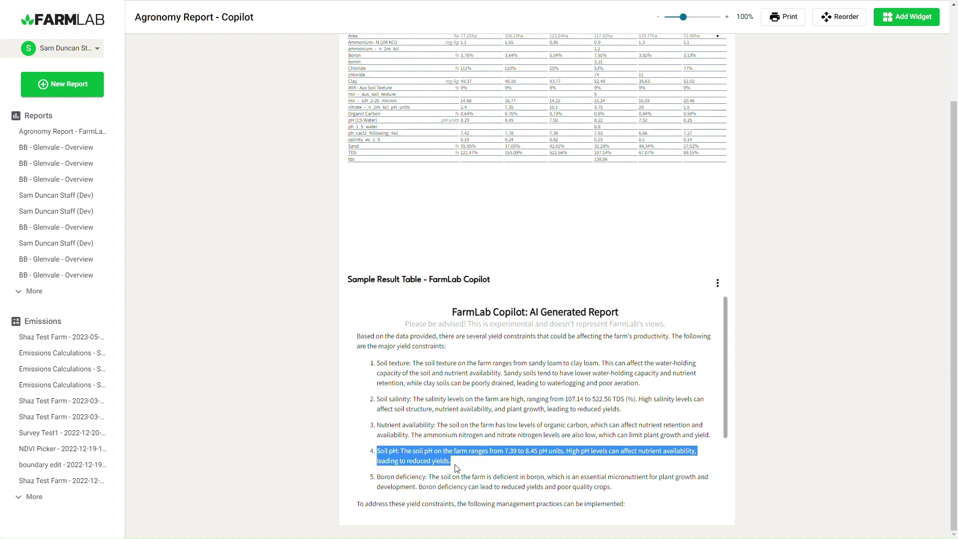
- Review the recommended management practices and open the report widget's options menu
{"action": "scroll", "coordinate": [482, 481], "scroll_direction": "down", "scroll_amount": 5}
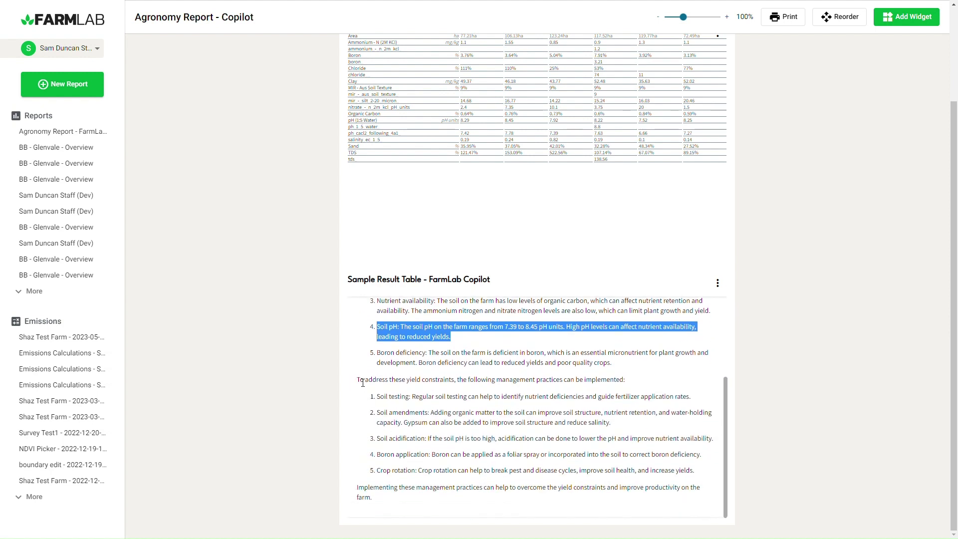
{"action": "left_click_drag", "start_coordinate": [358, 380], "coordinate": [701, 476]}
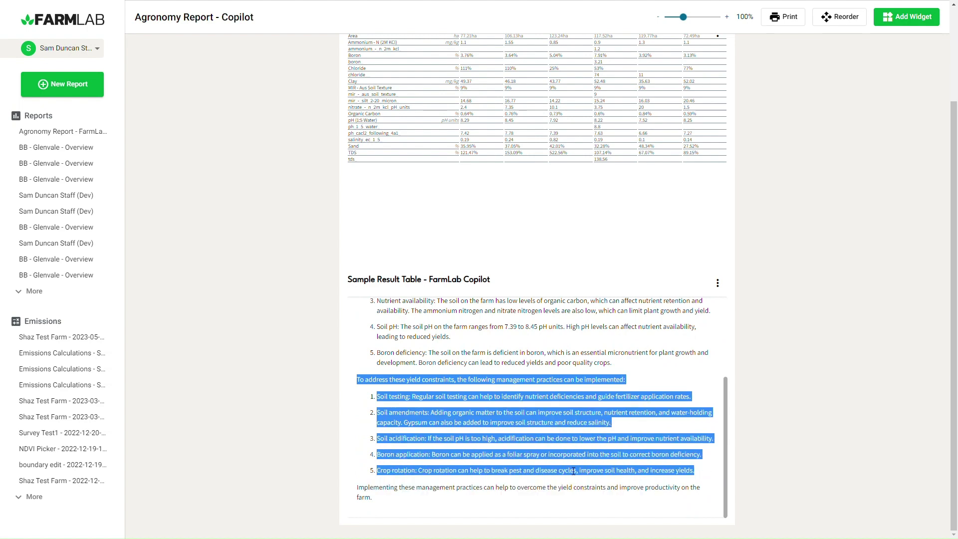
{"action": "left_click", "coordinate": [565, 496]}
{"action": "scroll", "coordinate": [565, 496], "scroll_direction": "up", "scroll_amount": 3}
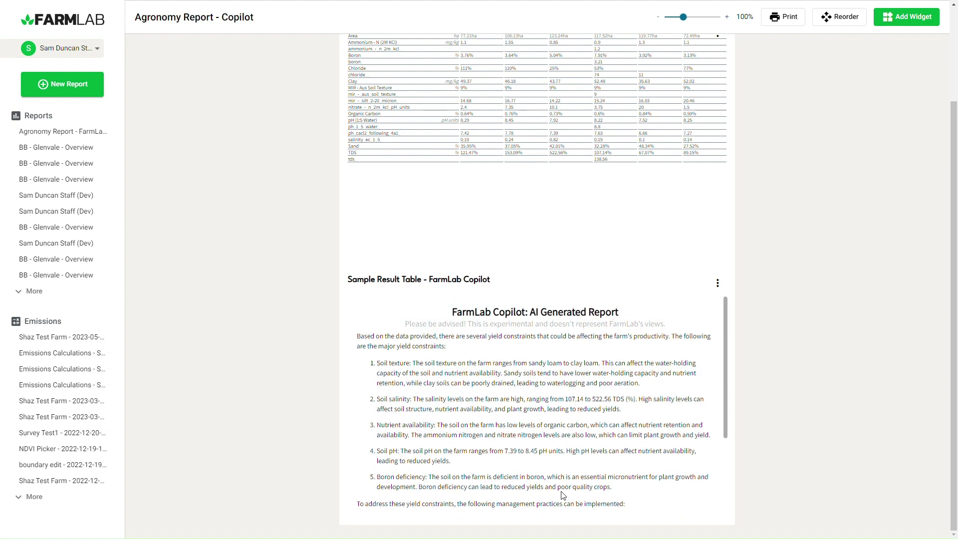
{"action": "left_click", "coordinate": [718, 283]}
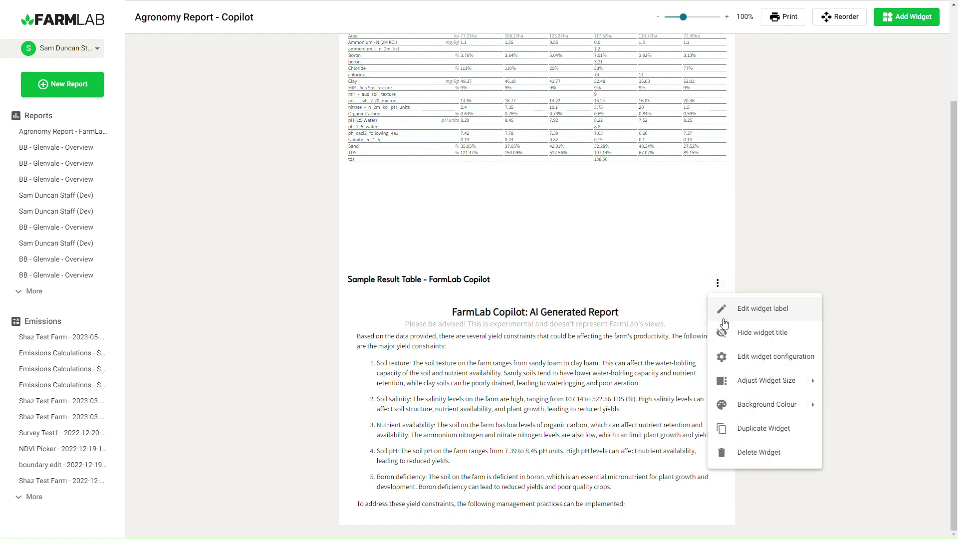
- Retitle the Copilot widget 'Farm Summary' and clear its disclaimer subtitle
{"action": "left_click", "coordinate": [748, 357]}
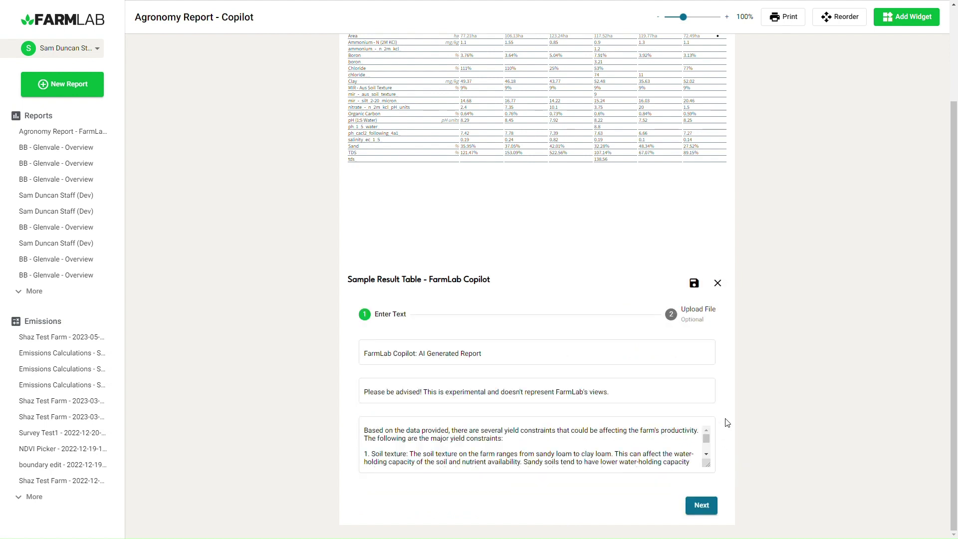
{"action": "left_click_drag", "start_coordinate": [559, 358], "coordinate": [324, 344]}
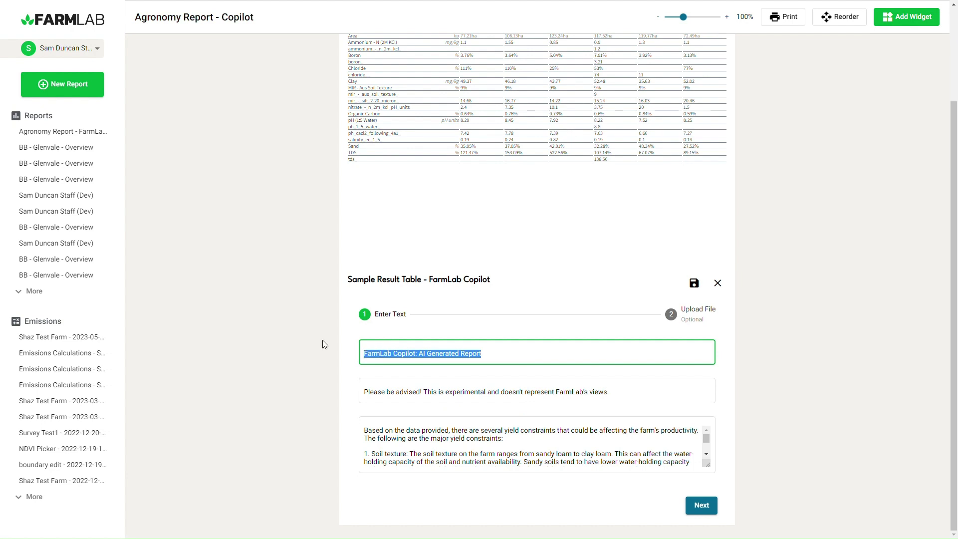
{"action": "type", "text": "Farm Summary"}
{"action": "key", "text": "Tab"}
{"action": "key", "text": "BackSpace"}
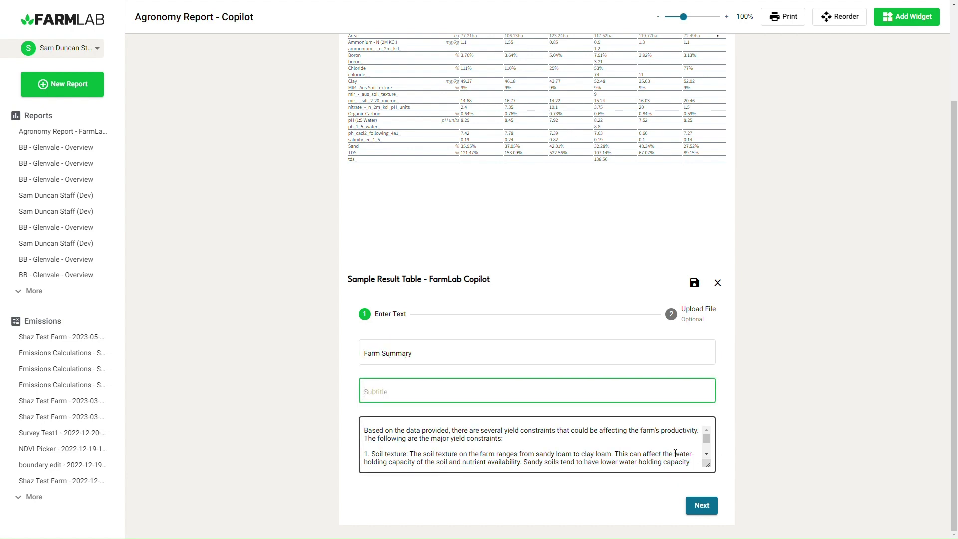
- Remove the management practices text from the body and apply the widget changes
{"action": "scroll", "coordinate": [676, 452], "scroll_direction": "down", "scroll_amount": 5}
{"action": "scroll", "coordinate": [676, 453], "scroll_direction": "down", "scroll_amount": 6}
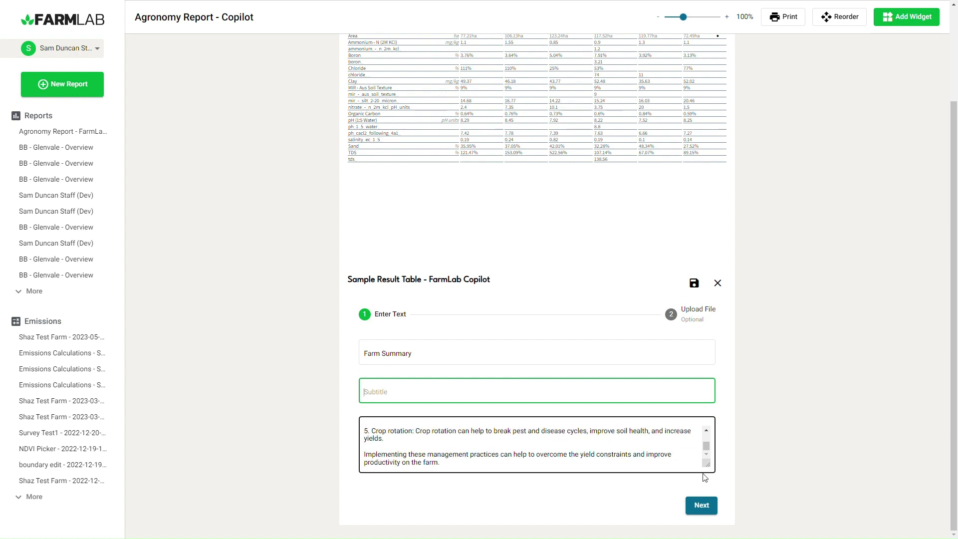
{"action": "left_click_drag", "start_coordinate": [715, 469], "coordinate": [714, 533]}
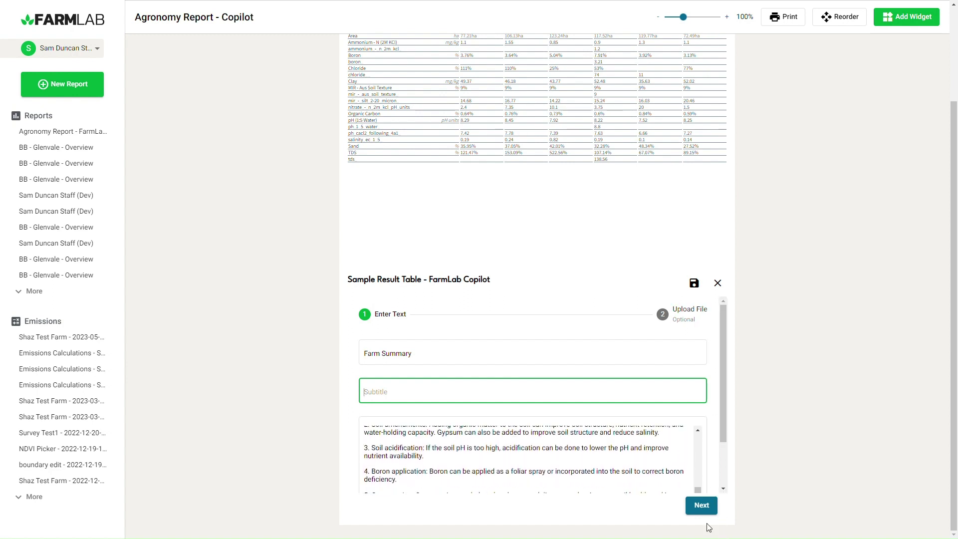
{"action": "scroll", "coordinate": [583, 473], "scroll_direction": "up", "scroll_amount": 3}
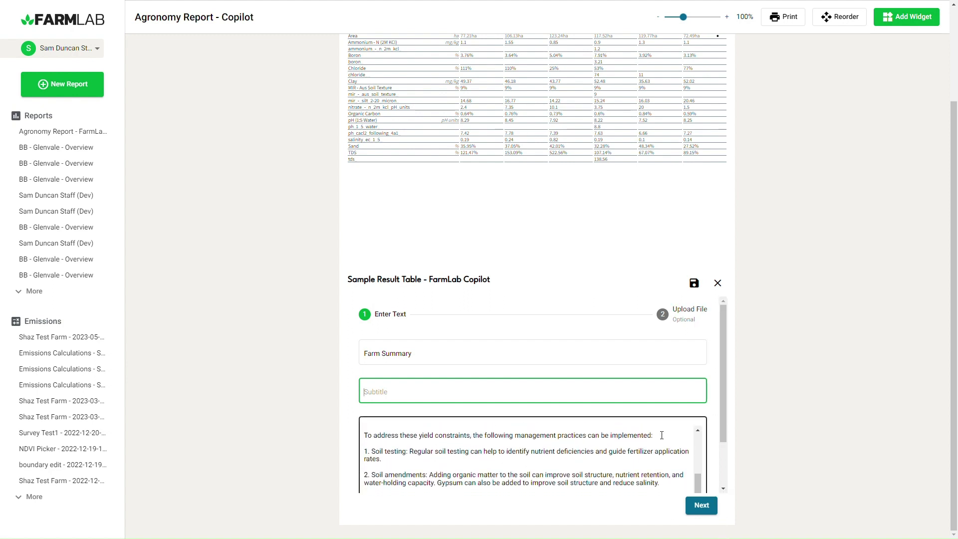
{"action": "left_click", "coordinate": [367, 432]}
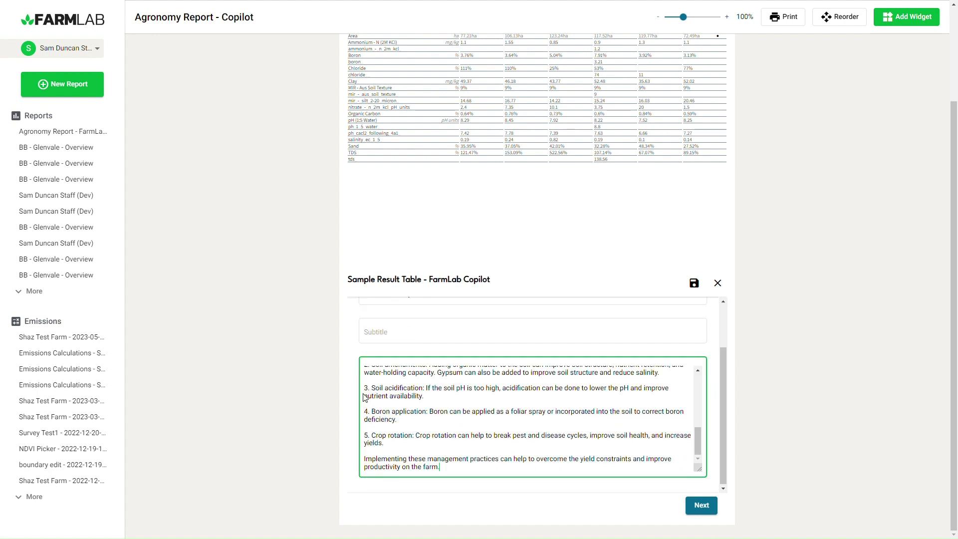
{"action": "scroll", "coordinate": [378, 410], "scroll_direction": "up", "scroll_amount": 2}
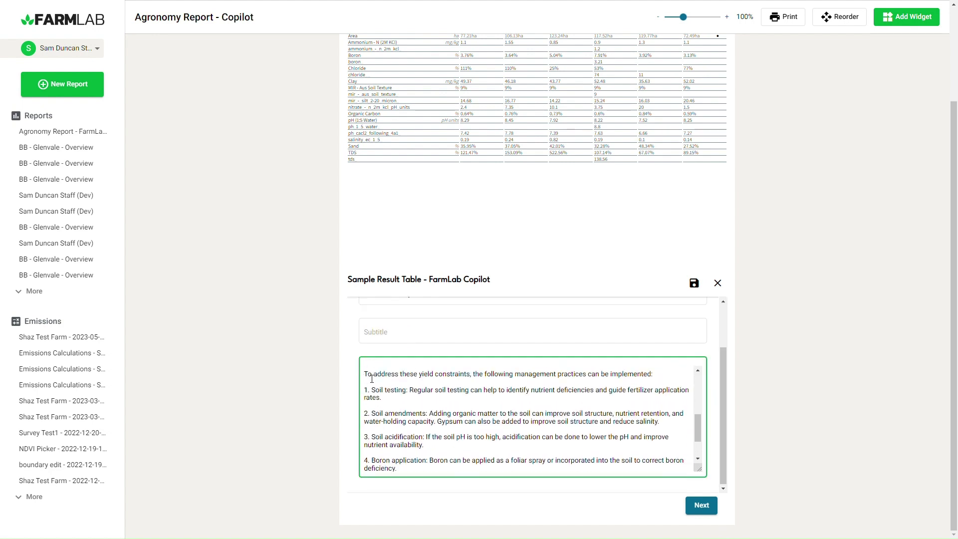
{"action": "left_click_drag", "start_coordinate": [369, 382], "coordinate": [569, 538]}
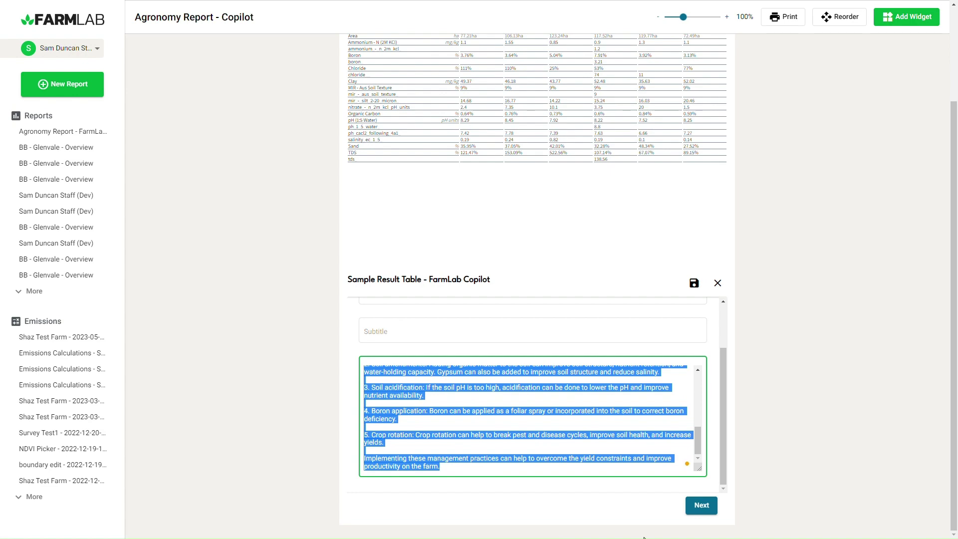
{"action": "key", "text": "ctrl+v"}
{"action": "left_click", "coordinate": [705, 506]}
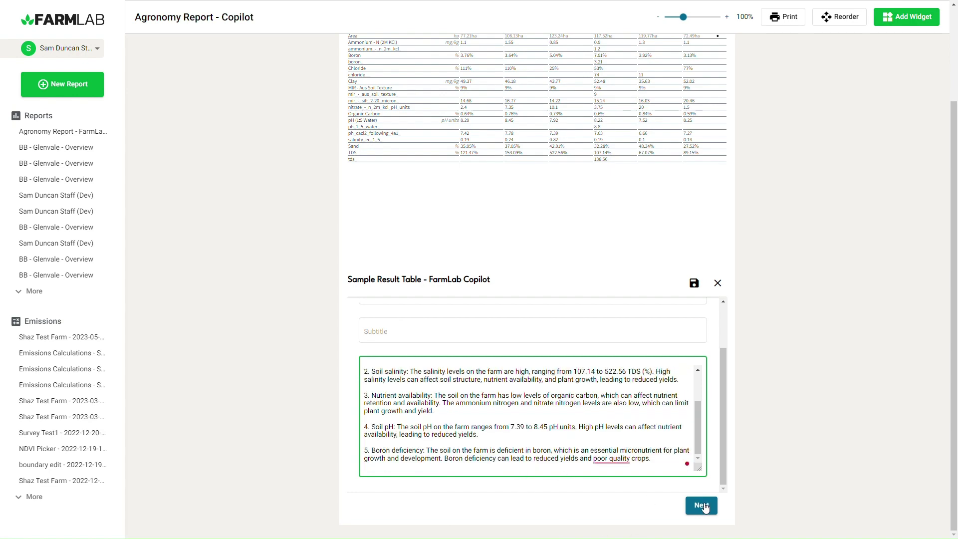
{"action": "left_click", "coordinate": [702, 506]}
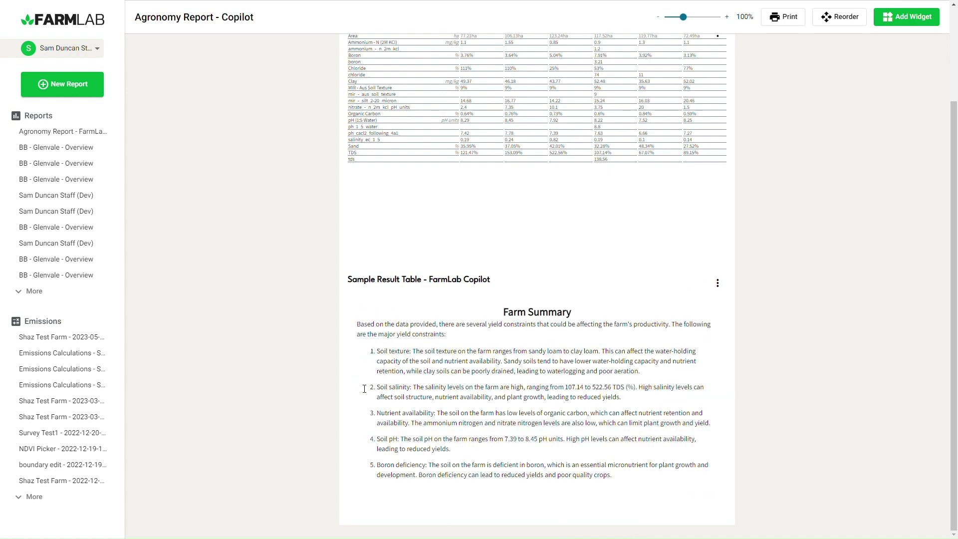
{"action": "scroll", "coordinate": [440, 370], "scroll_direction": "up", "scroll_amount": 3}
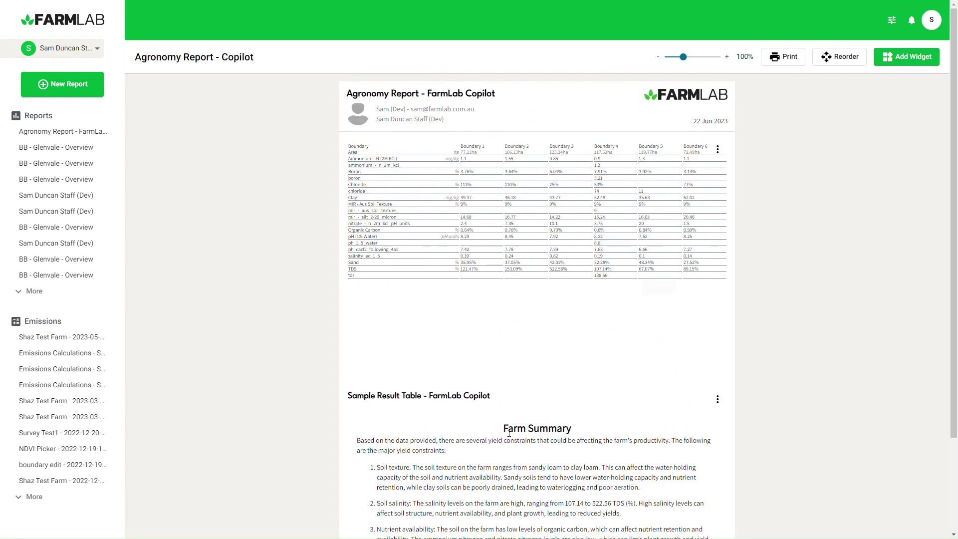
{"action": "scroll", "coordinate": [425, 322], "scroll_direction": "down", "scroll_amount": 2}
{"action": "scroll", "coordinate": [424, 322], "scroll_direction": "down", "scroll_amount": 1}
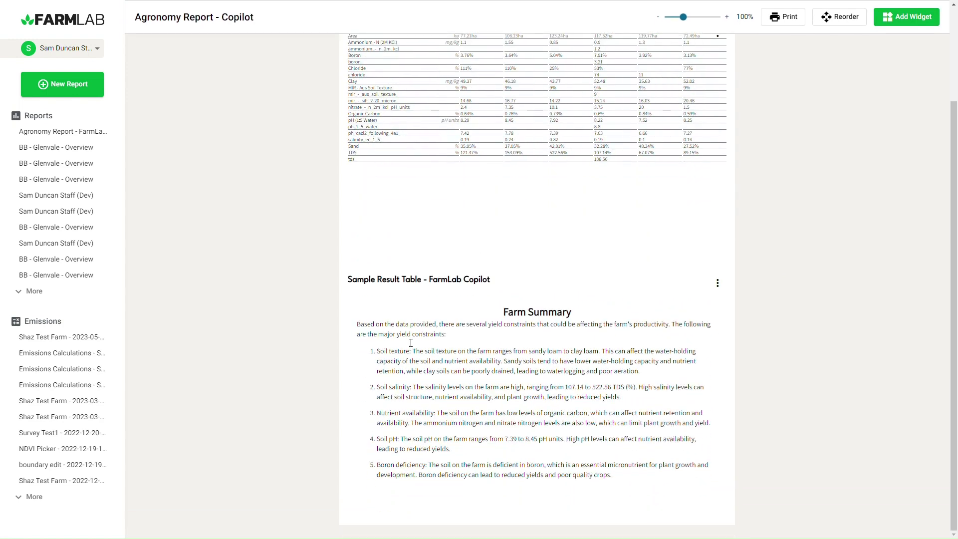